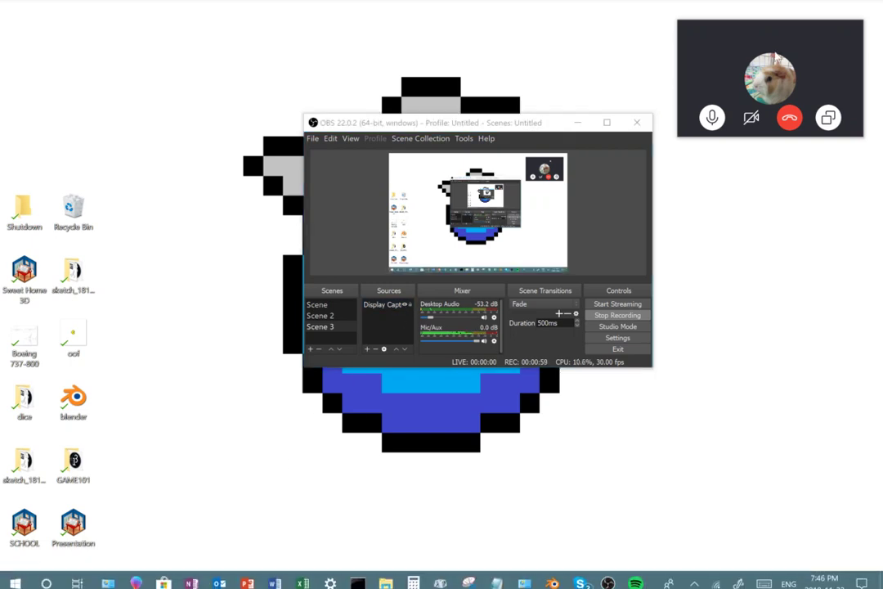
Minimize OBS and run gpedit.msc from the Run box.
{"action": "left_click", "coordinate": [578, 122]}
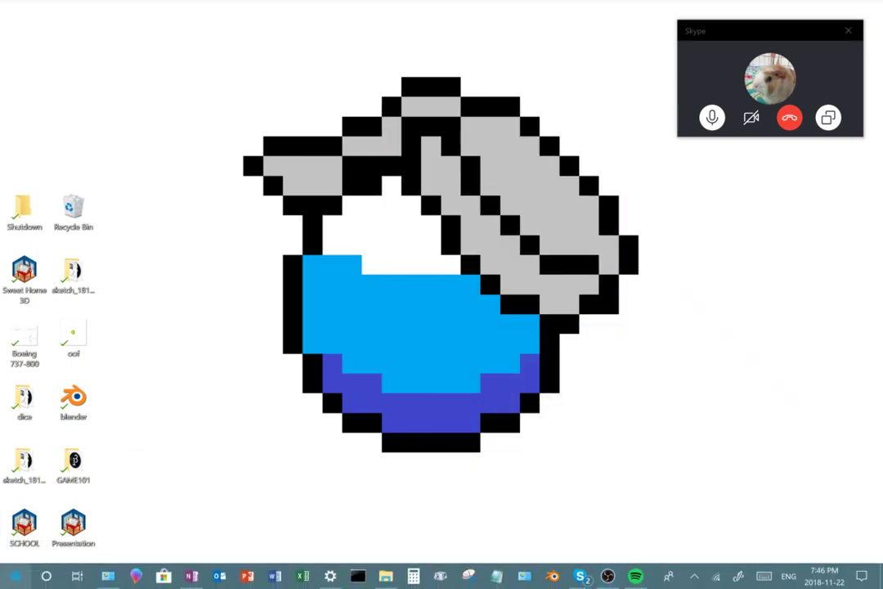
{"action": "right_click", "coordinate": [14, 576]}
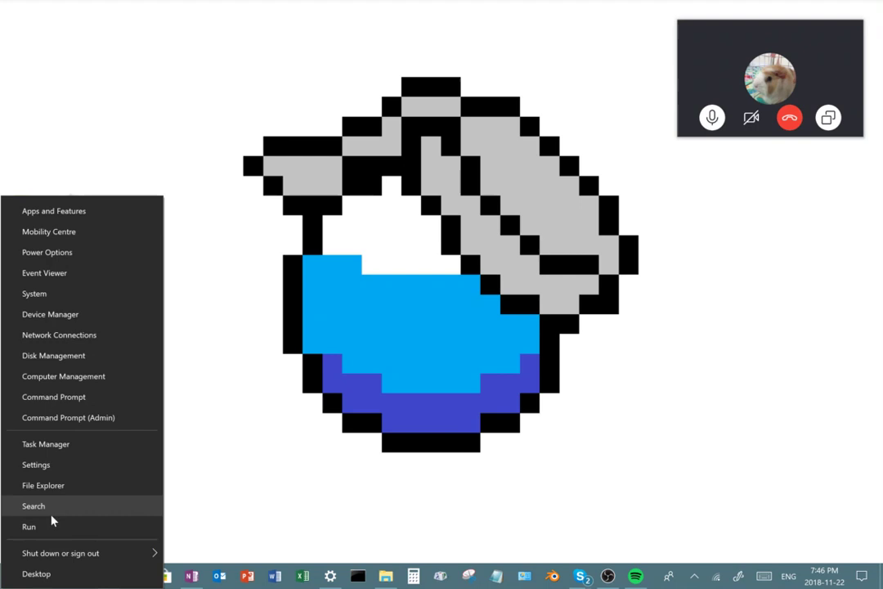
{"action": "left_click", "coordinate": [30, 527]}
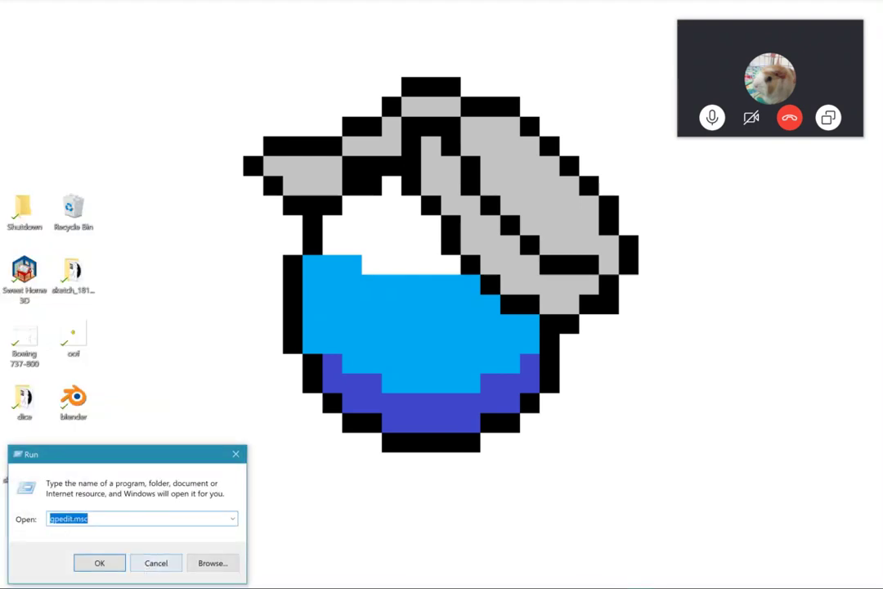
{"action": "key", "text": "BackSpace"}
{"action": "type", "text": "g"}
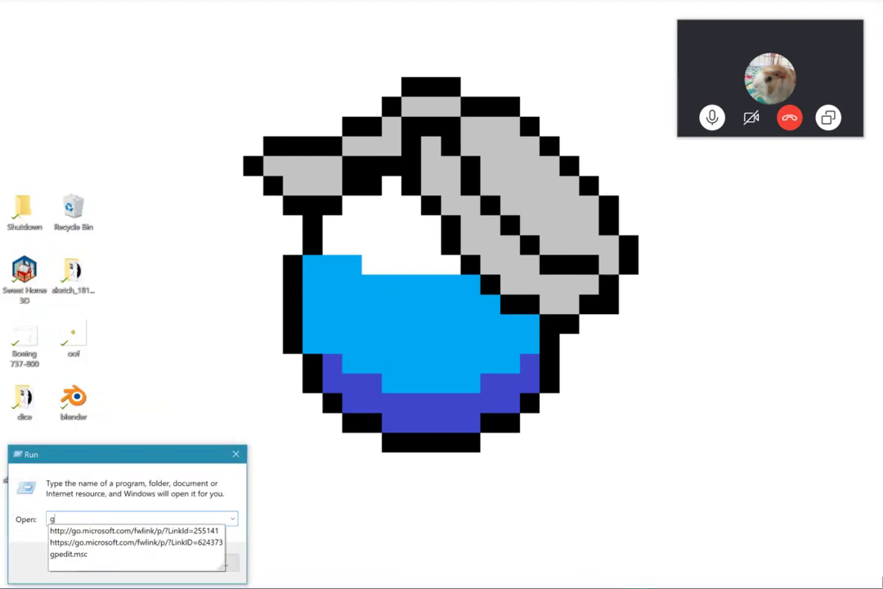
{"action": "type", "text": "pedit"}
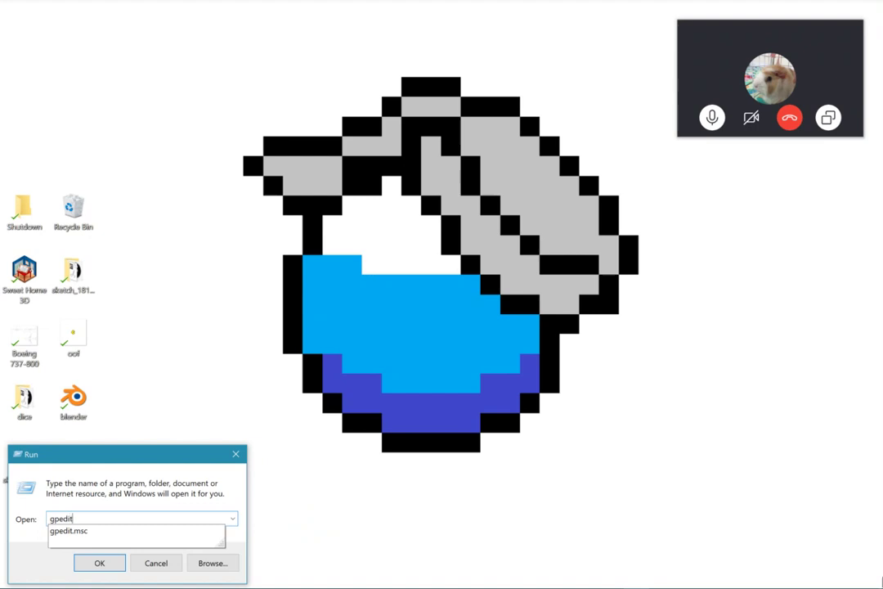
{"action": "type", "text": ".msc"}
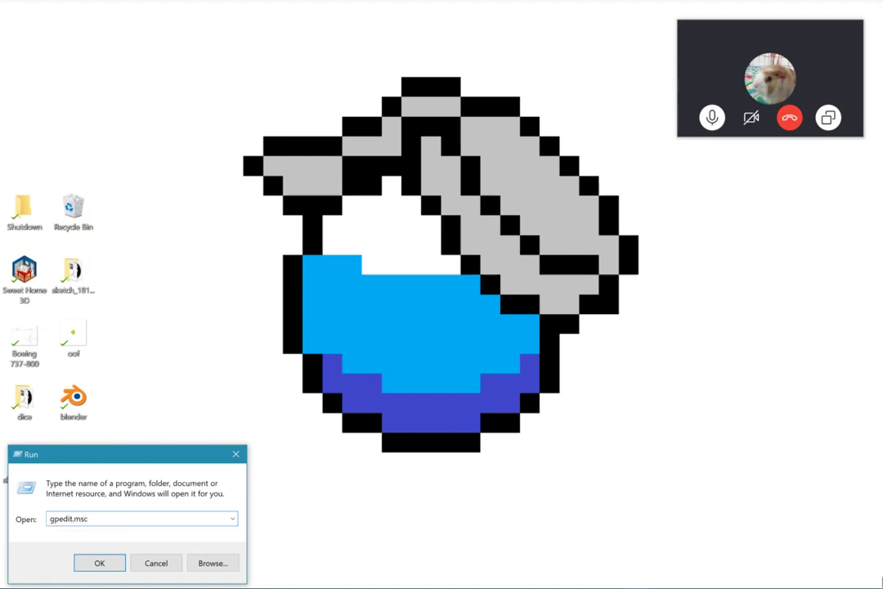
{"action": "key", "text": "Return"}
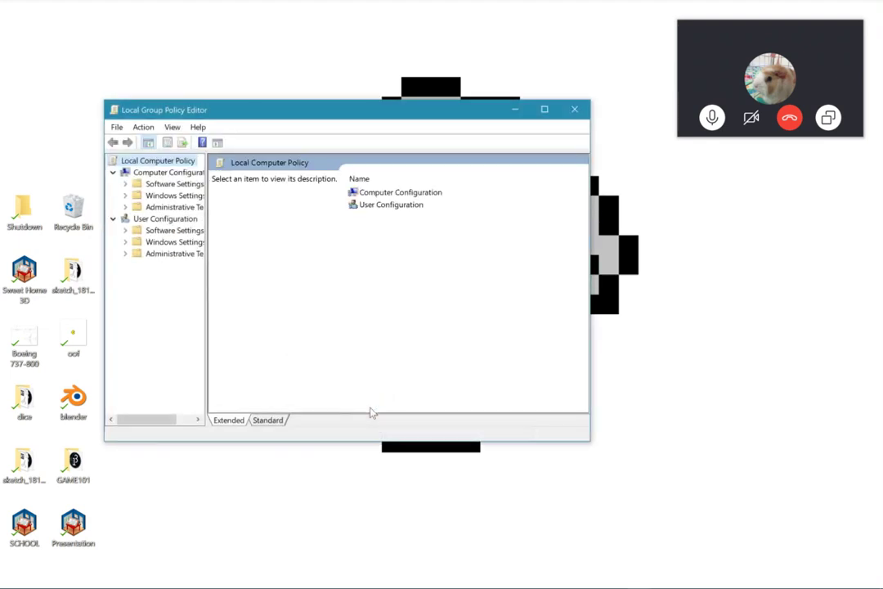
Expand Computer Configuration > Administrative Templates > Windows Components > Windows Hello for Business.
{"action": "double_click", "coordinate": [392, 194]}
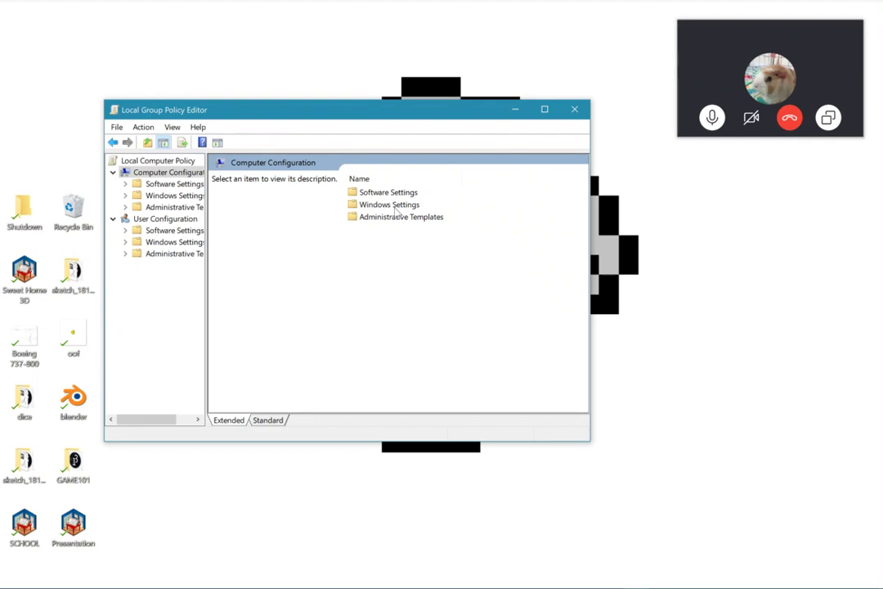
{"action": "double_click", "coordinate": [403, 217]}
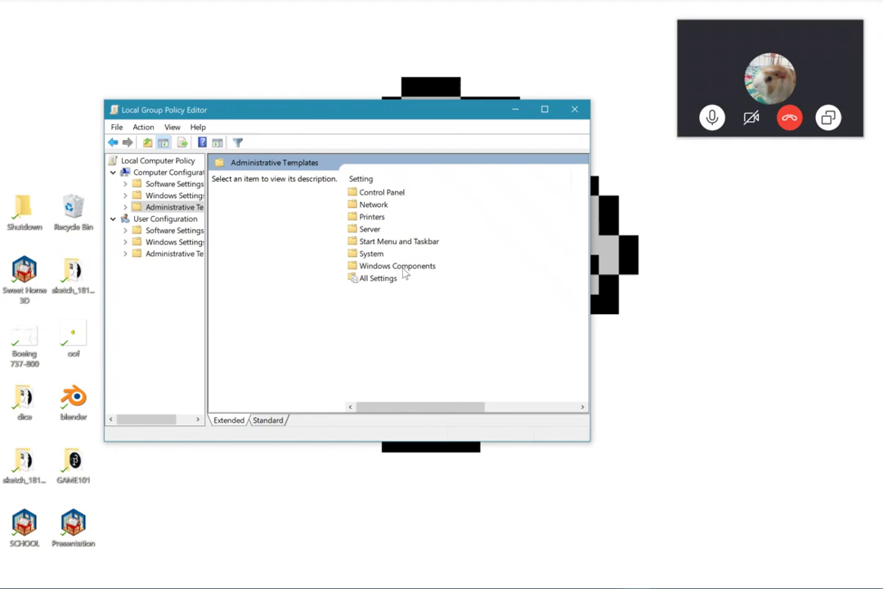
{"action": "double_click", "coordinate": [402, 268]}
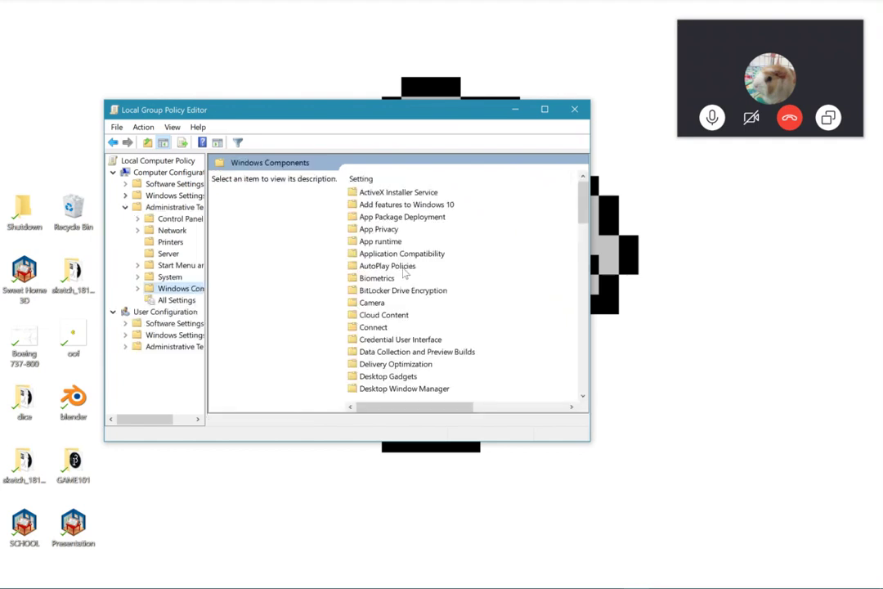
{"action": "scroll", "coordinate": [402, 271], "scroll_direction": "down", "scroll_amount": 7}
{"action": "scroll", "coordinate": [403, 272], "scroll_direction": "down", "scroll_amount": 5}
{"action": "scroll", "coordinate": [403, 271], "scroll_direction": "down", "scroll_amount": 10}
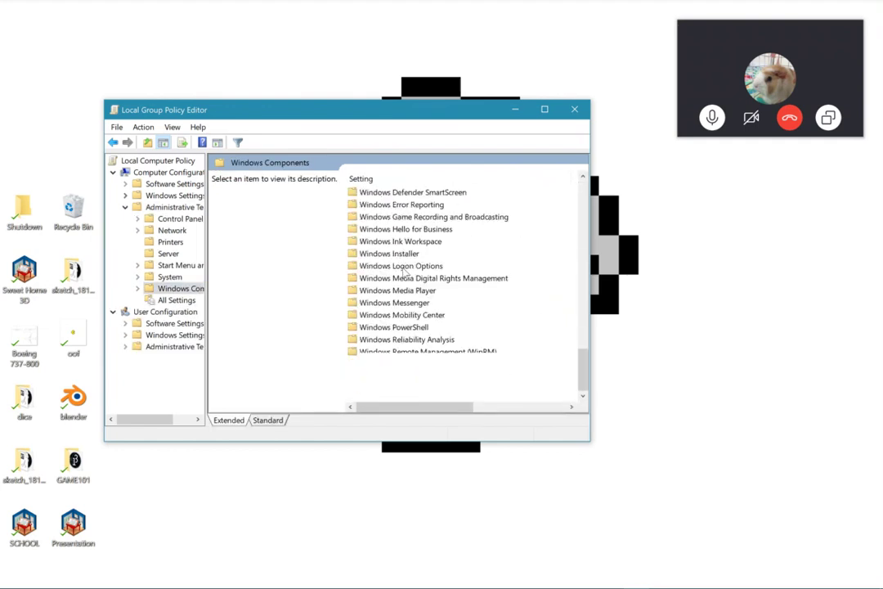
{"action": "double_click", "coordinate": [415, 230]}
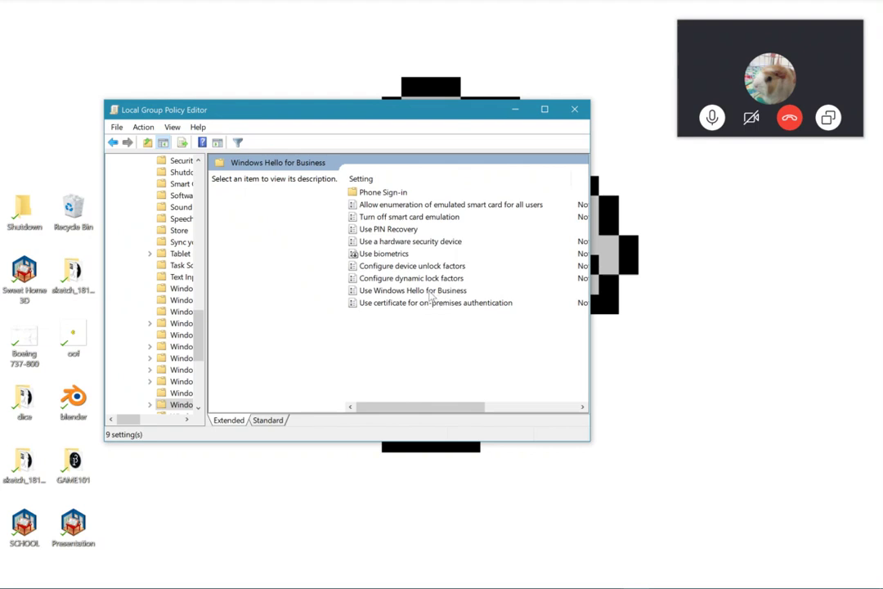
Set the Use Windows Hello for Business policy to Enabled and apply it.
{"action": "left_click", "coordinate": [431, 295]}
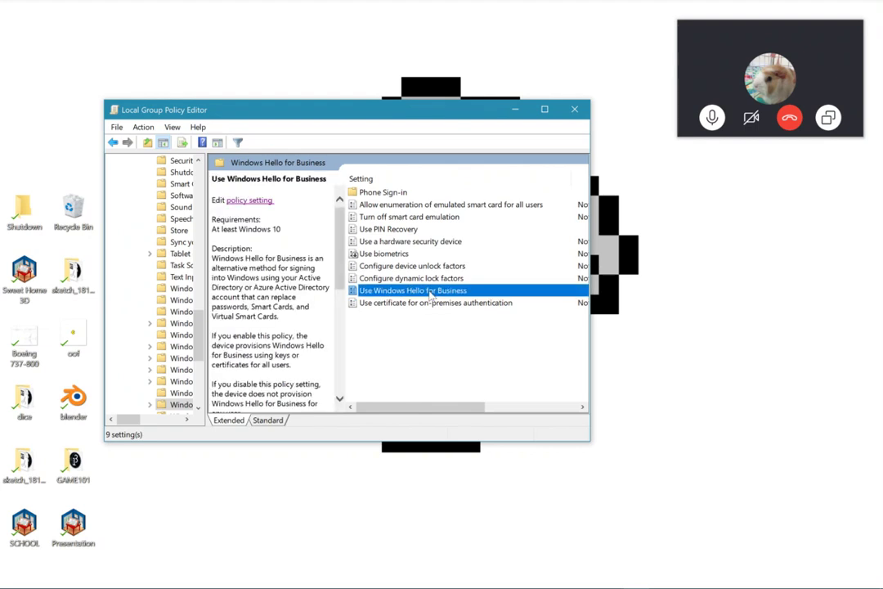
{"action": "double_click", "coordinate": [445, 292]}
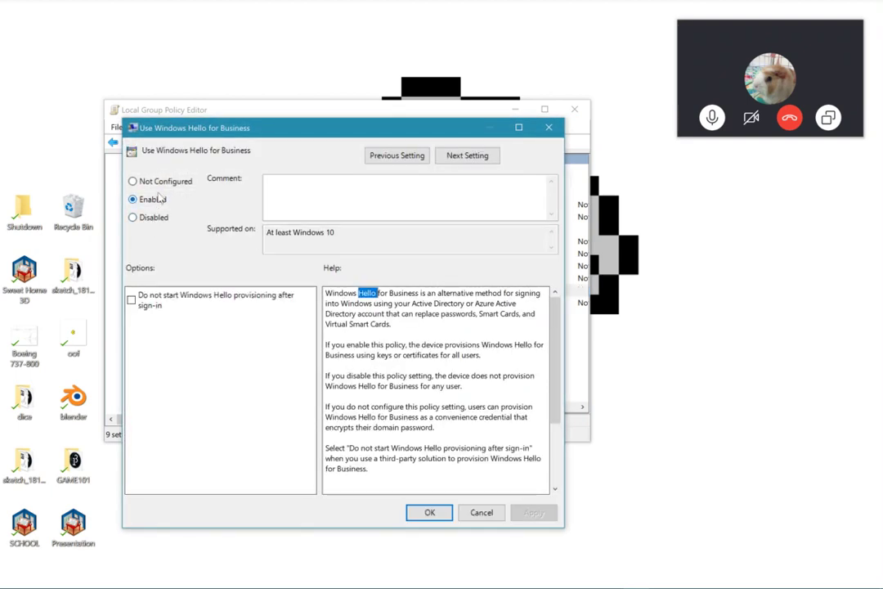
{"action": "left_click", "coordinate": [133, 198]}
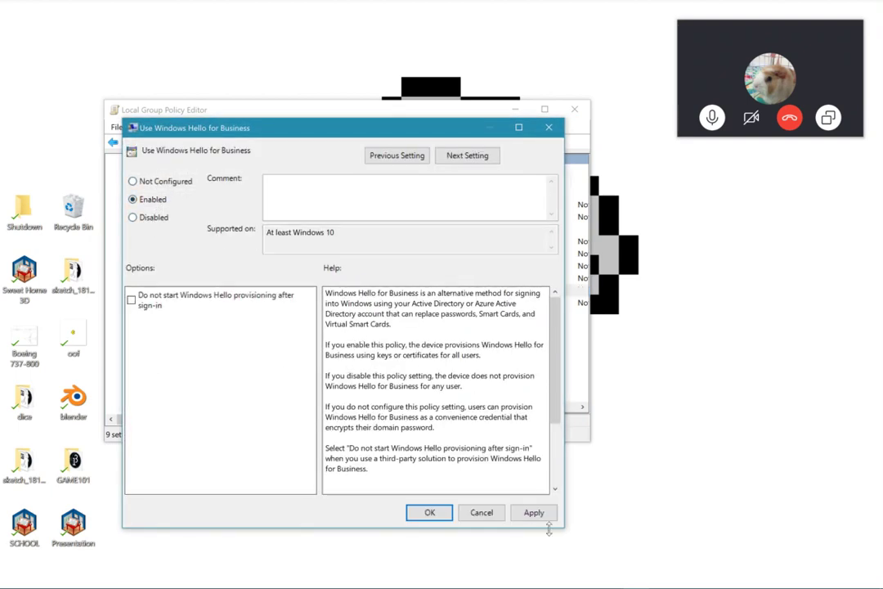
{"action": "left_click", "coordinate": [523, 513]}
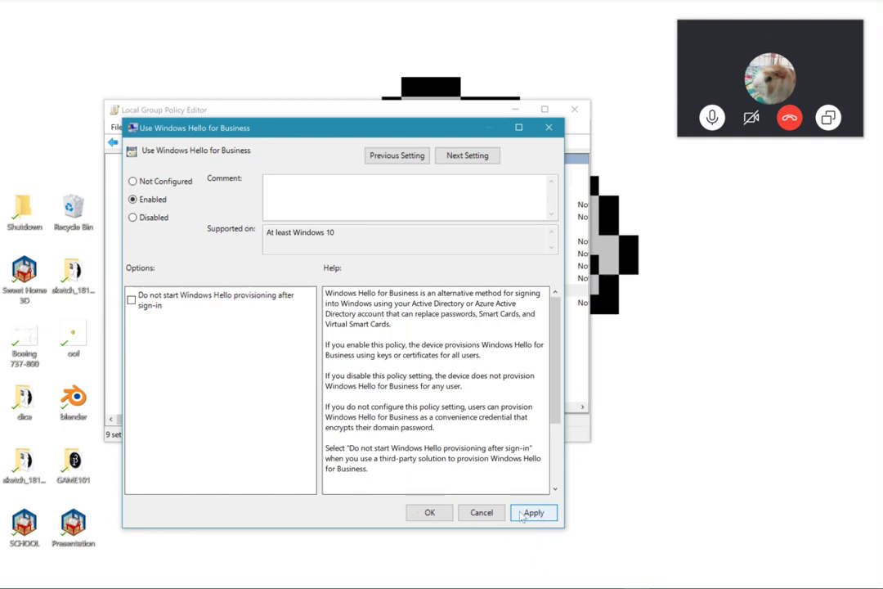
{"action": "left_click", "coordinate": [442, 513]}
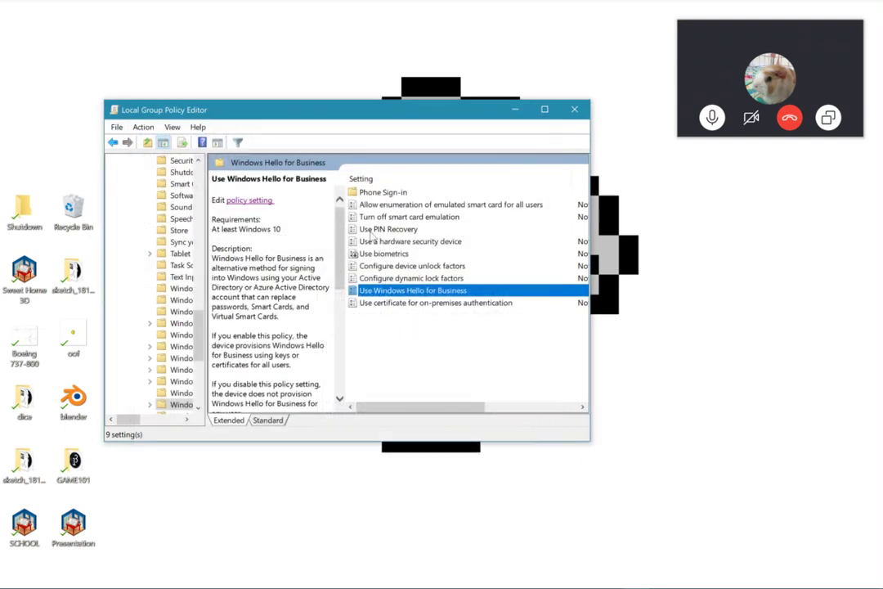
Set the Use PIN Recovery policy to Disabled and apply it.
{"action": "double_click", "coordinate": [377, 230]}
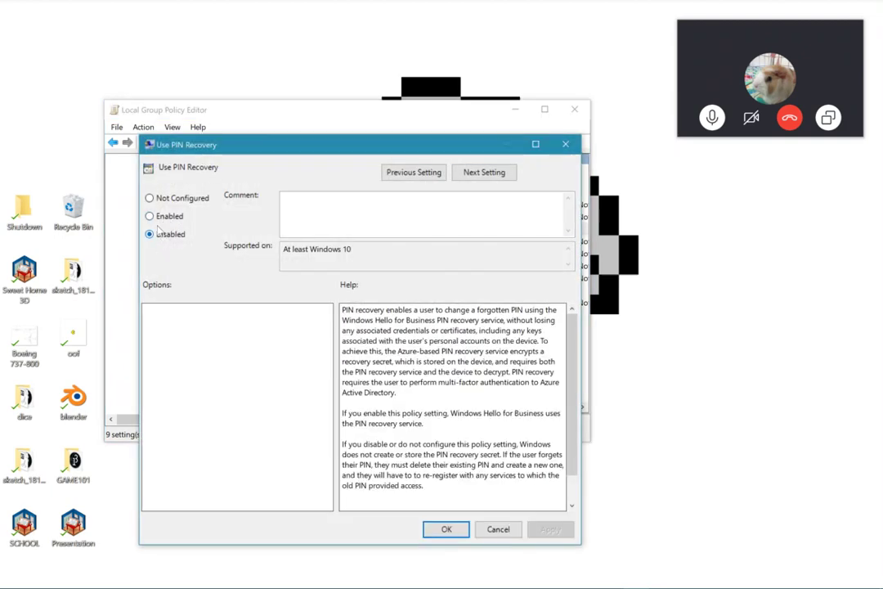
{"action": "left_click", "coordinate": [163, 198]}
{"action": "left_click", "coordinate": [150, 234]}
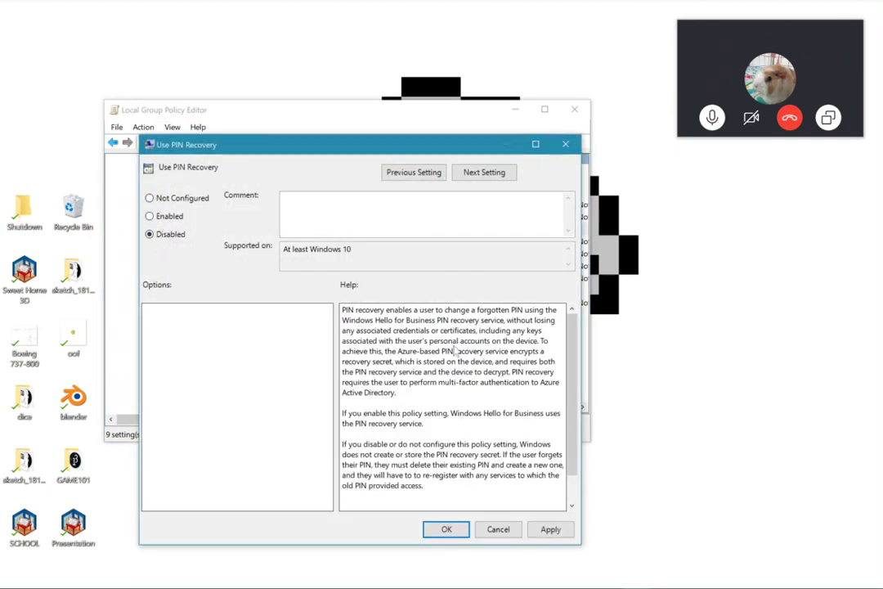
{"action": "left_click", "coordinate": [550, 530]}
{"action": "left_click", "coordinate": [465, 533]}
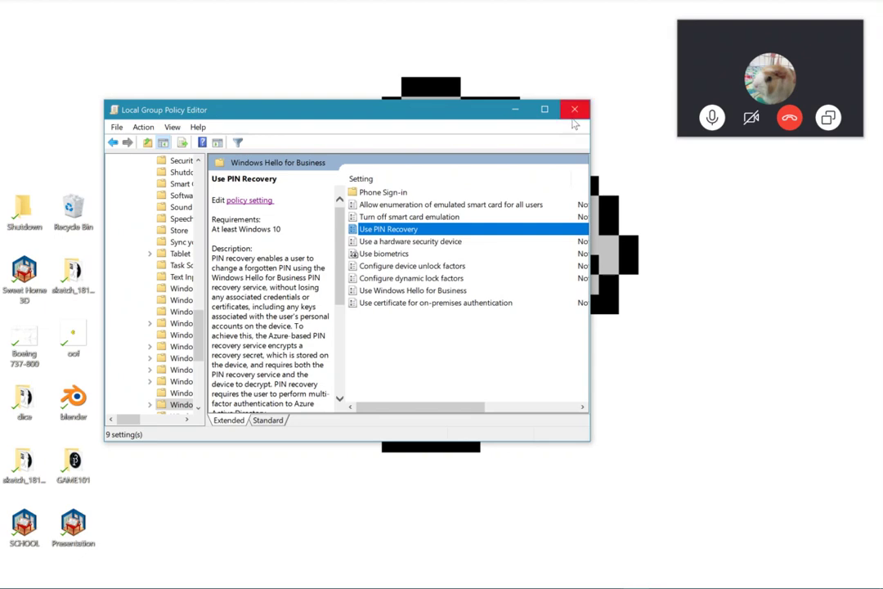
Close the policy editor and go to Settings > Accounts > Sign-in options.
{"action": "left_click", "coordinate": [574, 120]}
{"action": "mouse_move", "coordinate": [319, 583]}
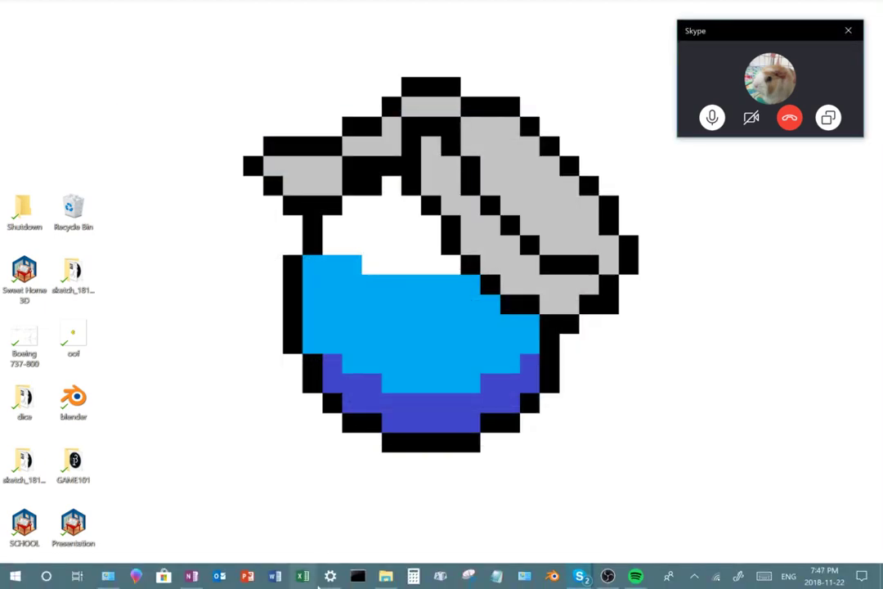
{"action": "left_click", "coordinate": [329, 577]}
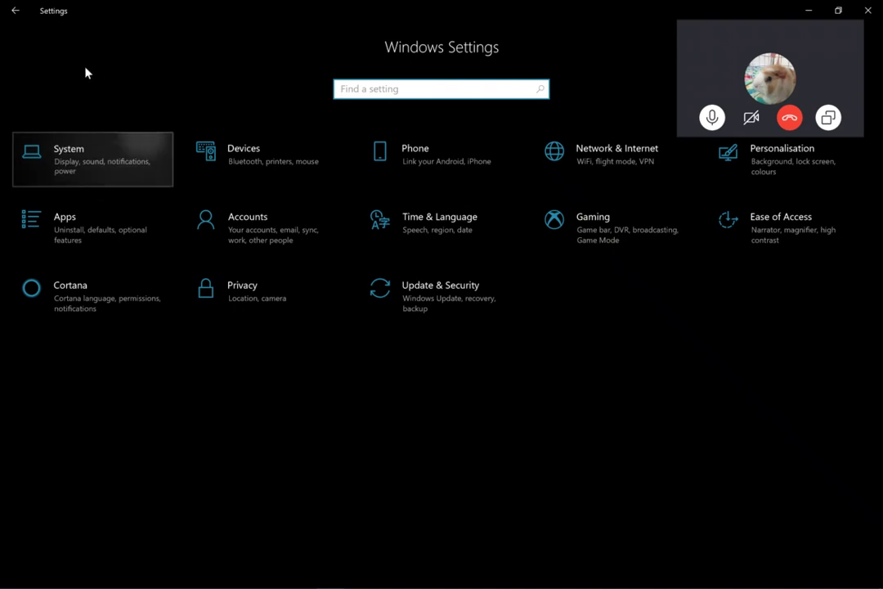
{"action": "left_click", "coordinate": [23, 15]}
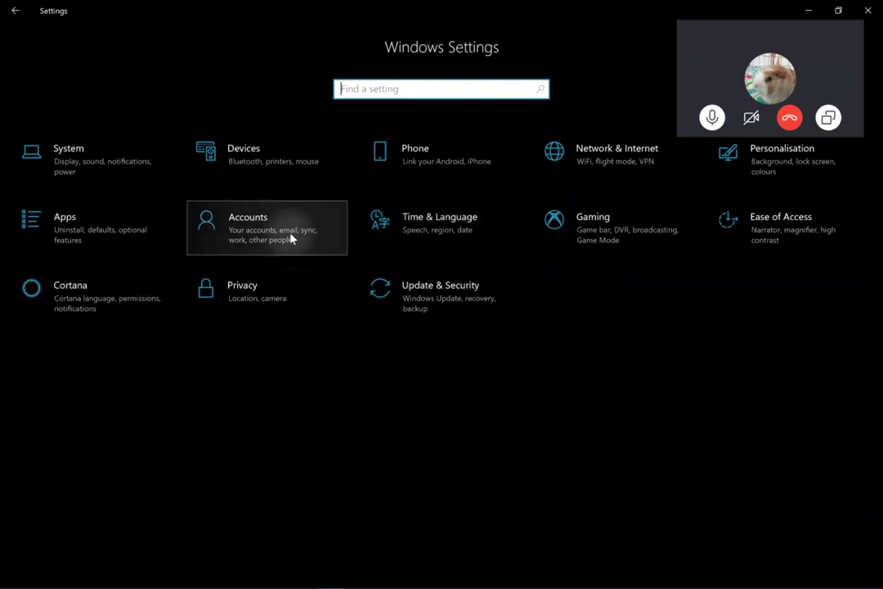
{"action": "left_click", "coordinate": [276, 250]}
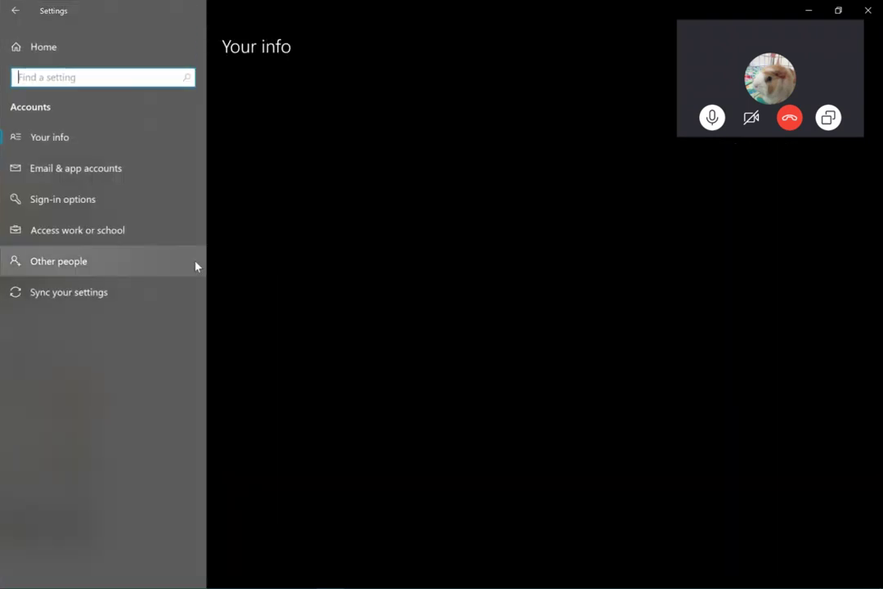
{"action": "left_click", "coordinate": [96, 205]}
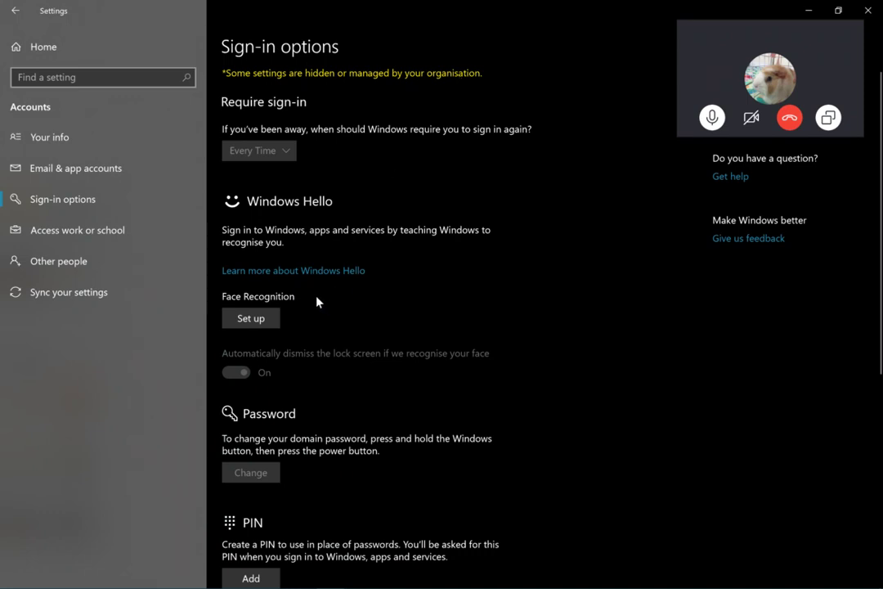
{"action": "left_click", "coordinate": [244, 326]}
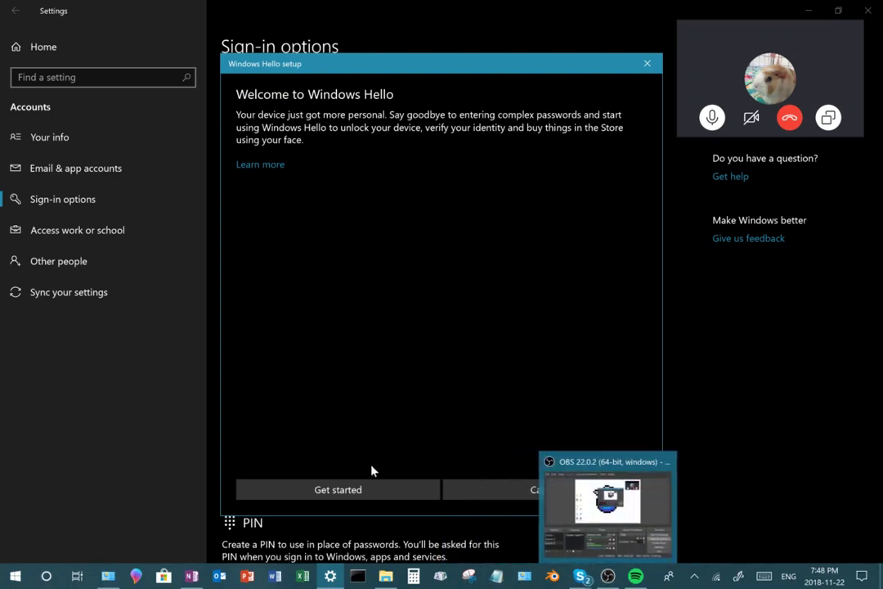
{"action": "left_click", "coordinate": [361, 495]}
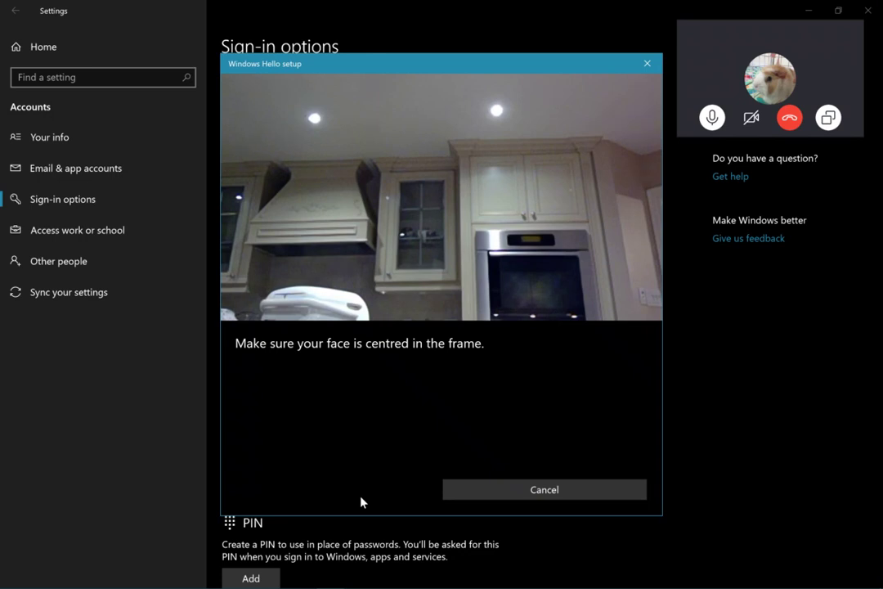
{"action": "left_click", "coordinate": [491, 486]}
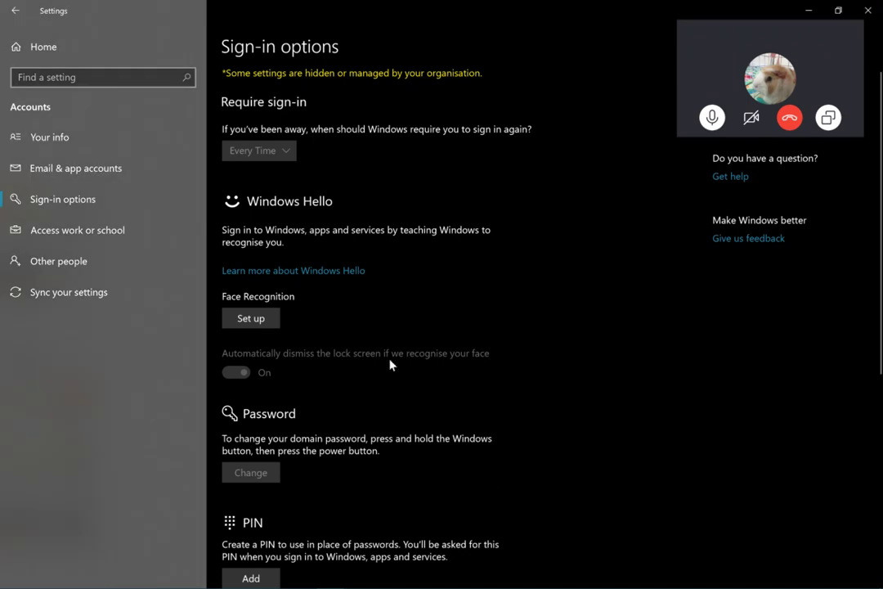
Close Windows Settings and restore the OBS Studio window from the taskbar.
{"action": "scroll", "coordinate": [386, 444], "scroll_direction": "down", "scroll_amount": 3}
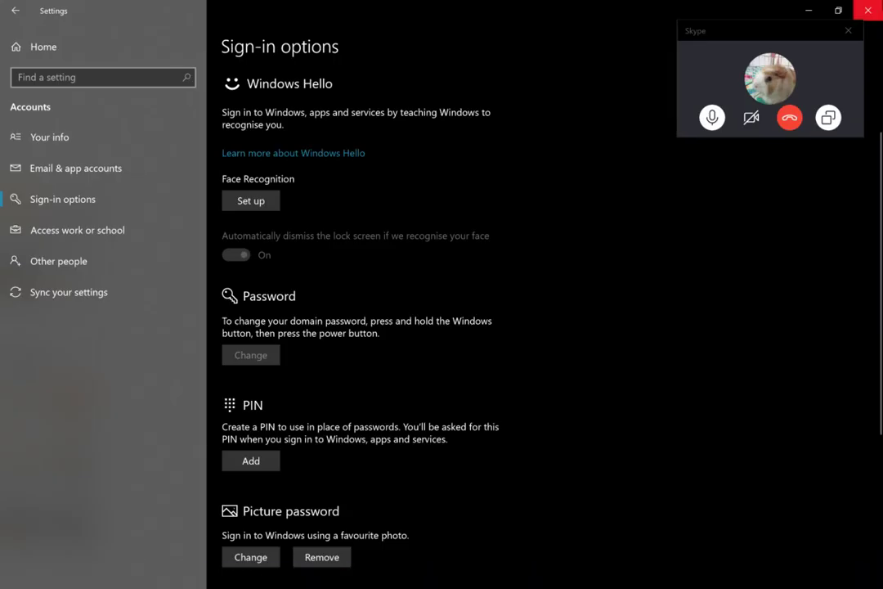
{"action": "left_click", "coordinate": [868, 10]}
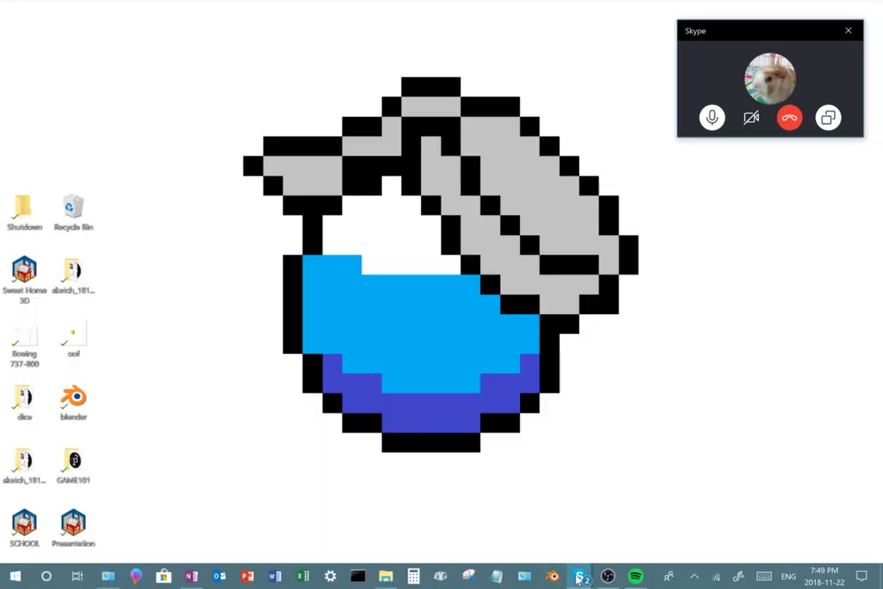
{"action": "left_click", "coordinate": [579, 582]}
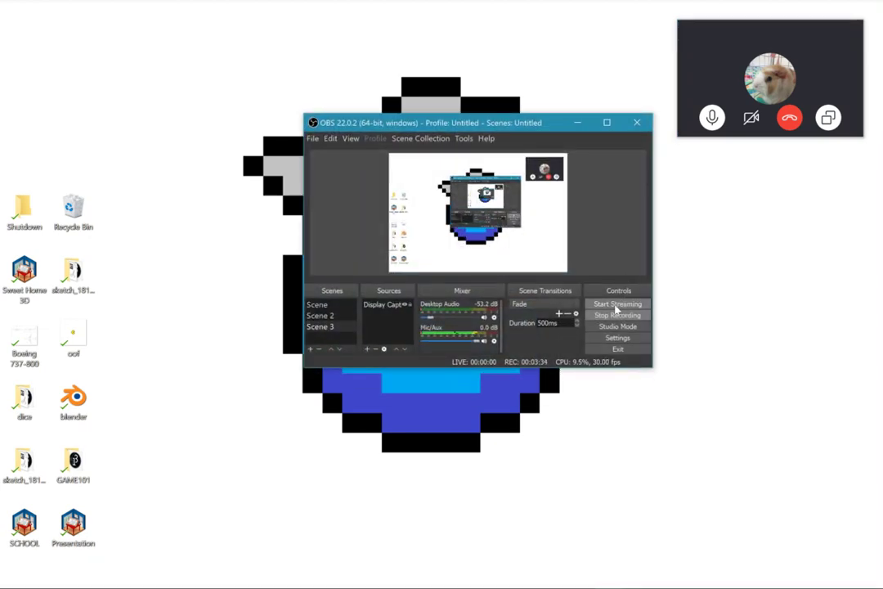